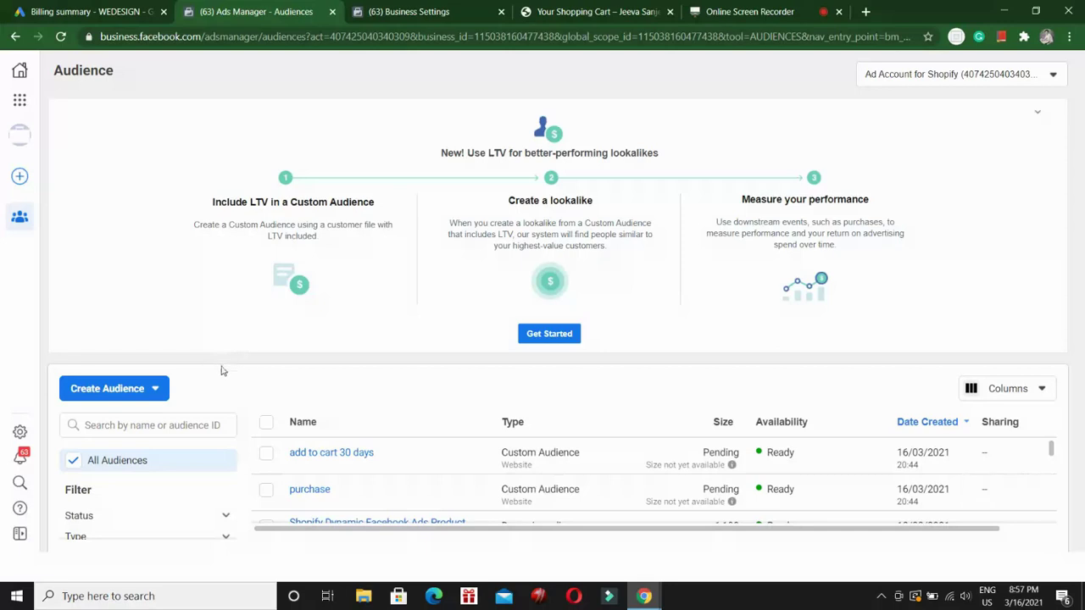
- Start a new Custom Audience that uses Website as its source
click(131, 392)
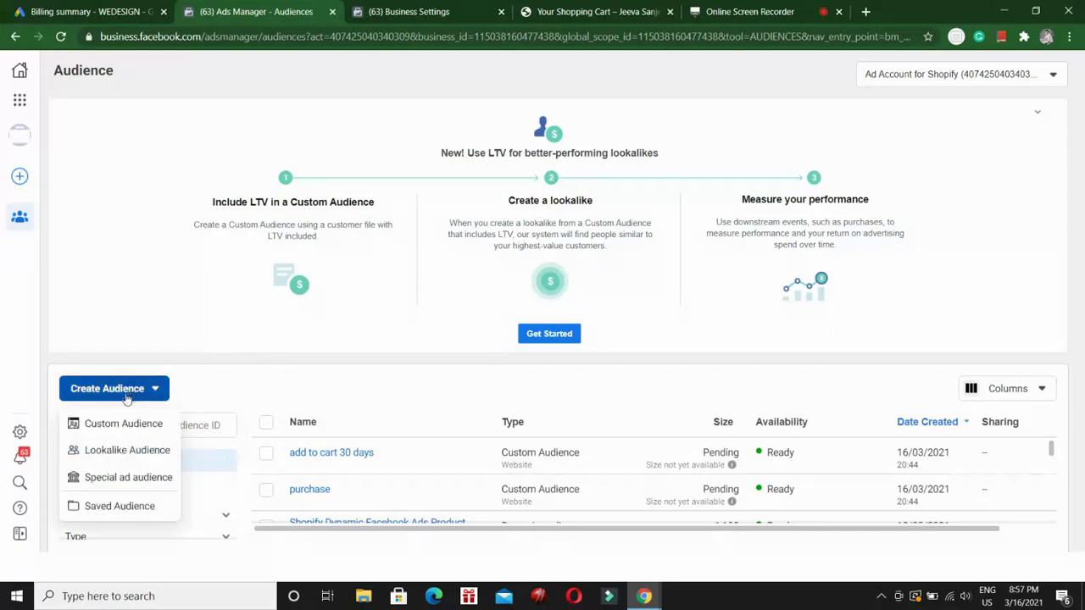
click(136, 429)
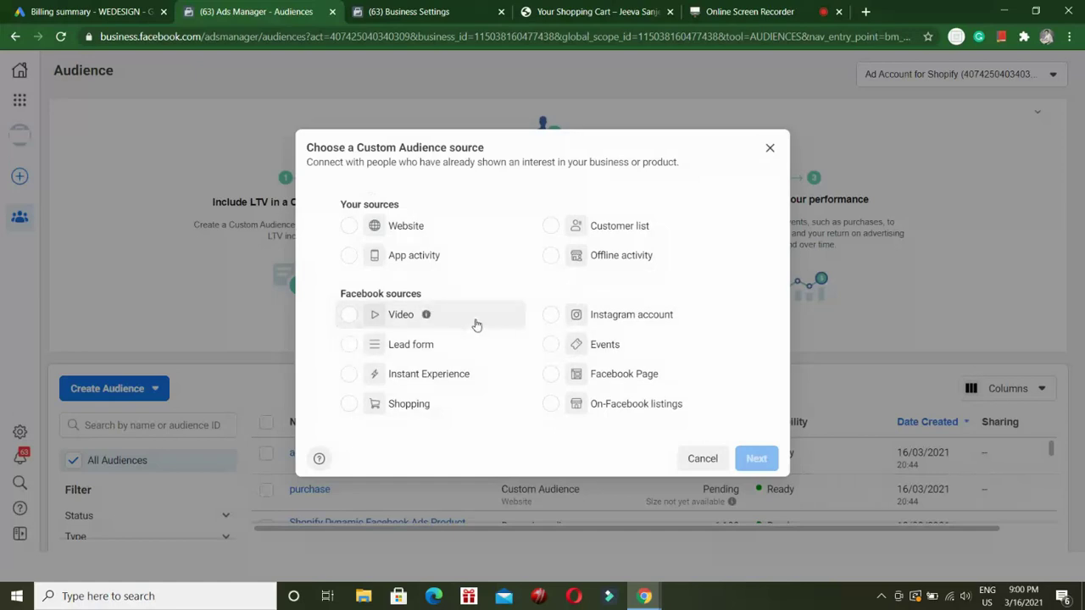
click(350, 231)
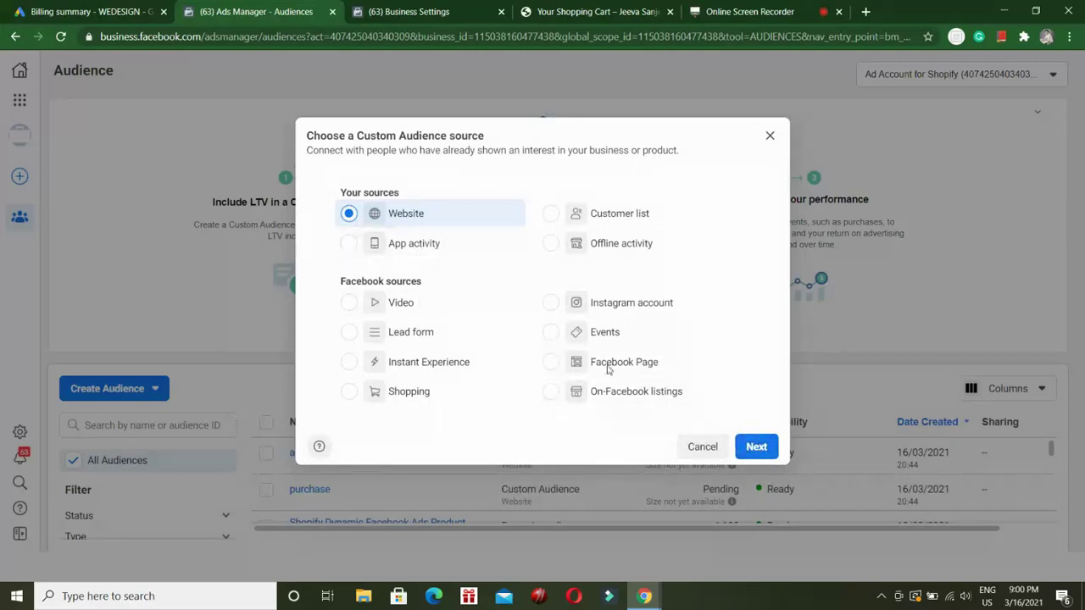
click(756, 446)
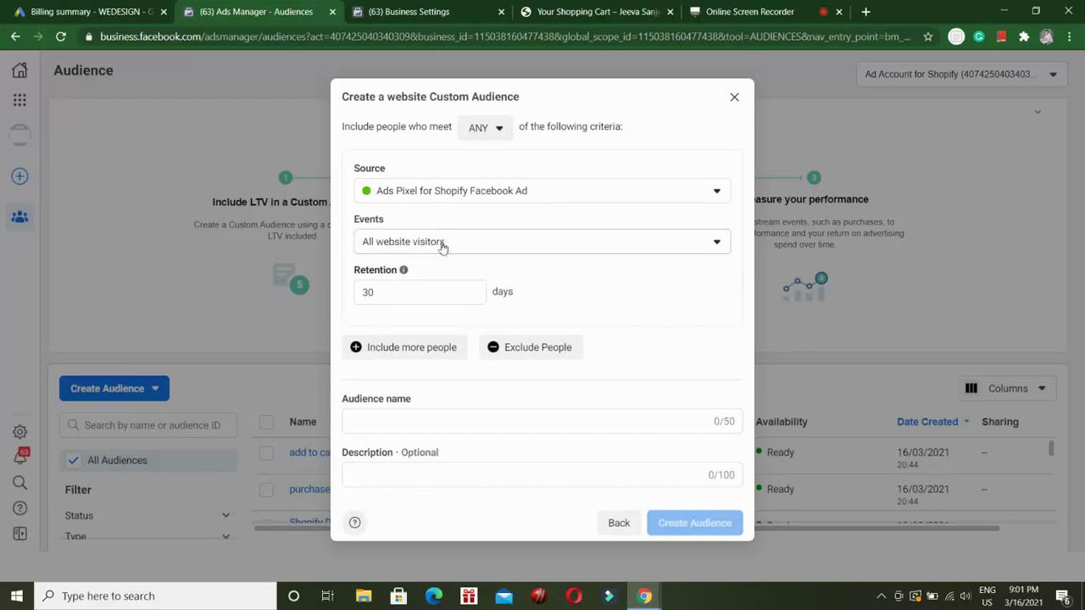
- Set the audience's event to People who visited specific web pages and look at the URL match condition
click(675, 238)
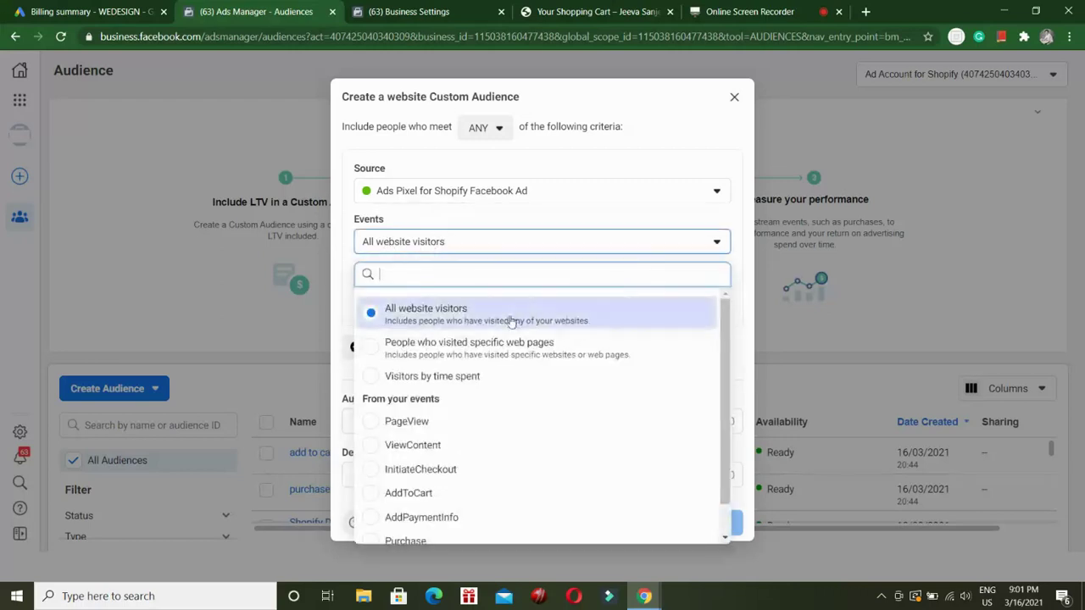
scroll(508, 359, down, 1)
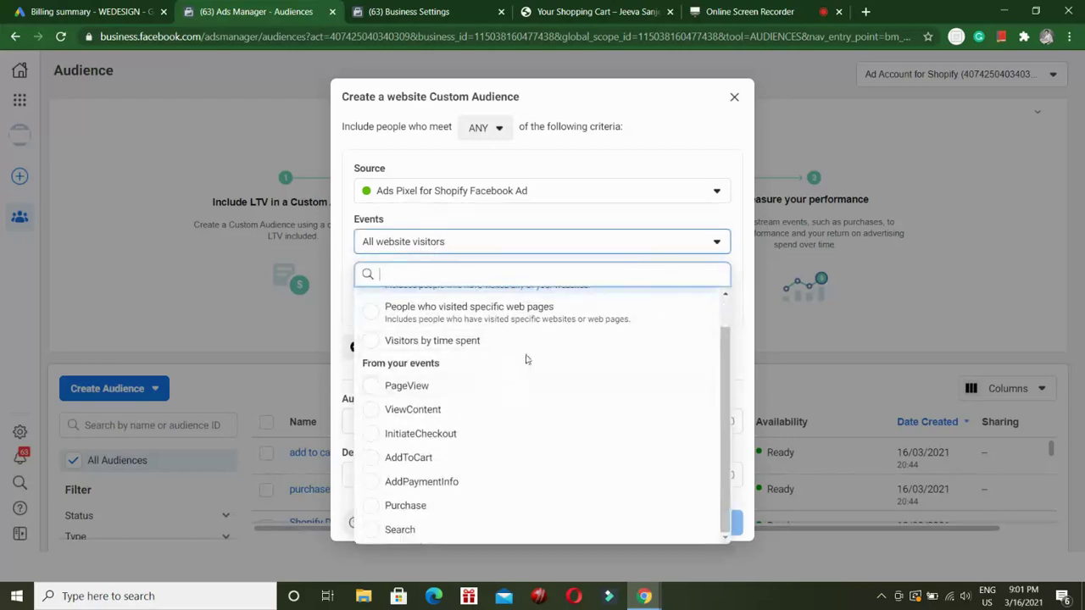
click(450, 323)
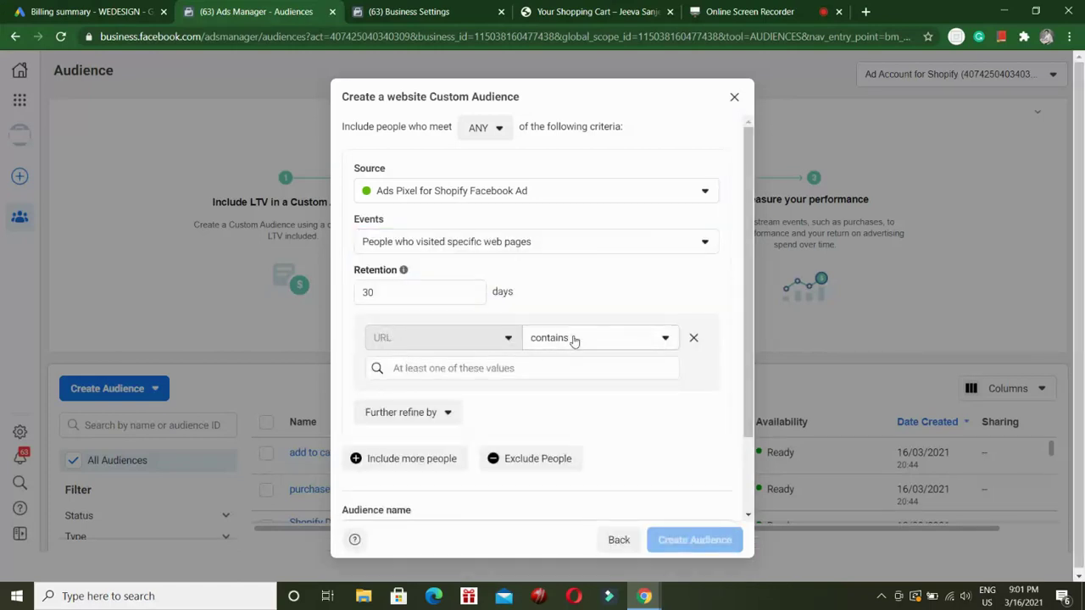
click(615, 343)
click(615, 344)
- Set the website audience's event to Purchase
click(659, 242)
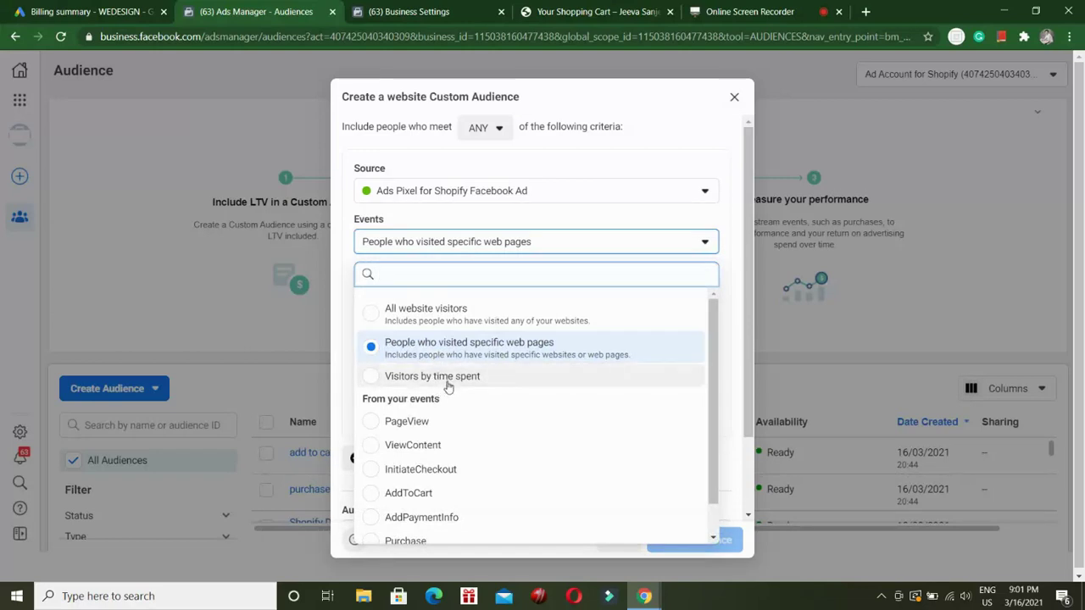
scroll(442, 383, down, 1)
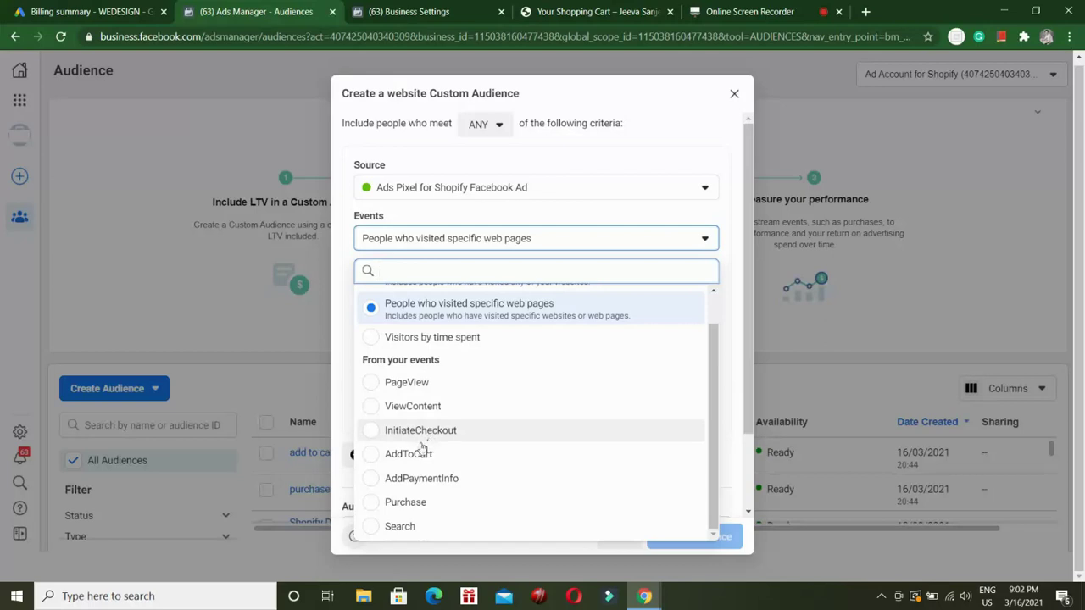
click(390, 508)
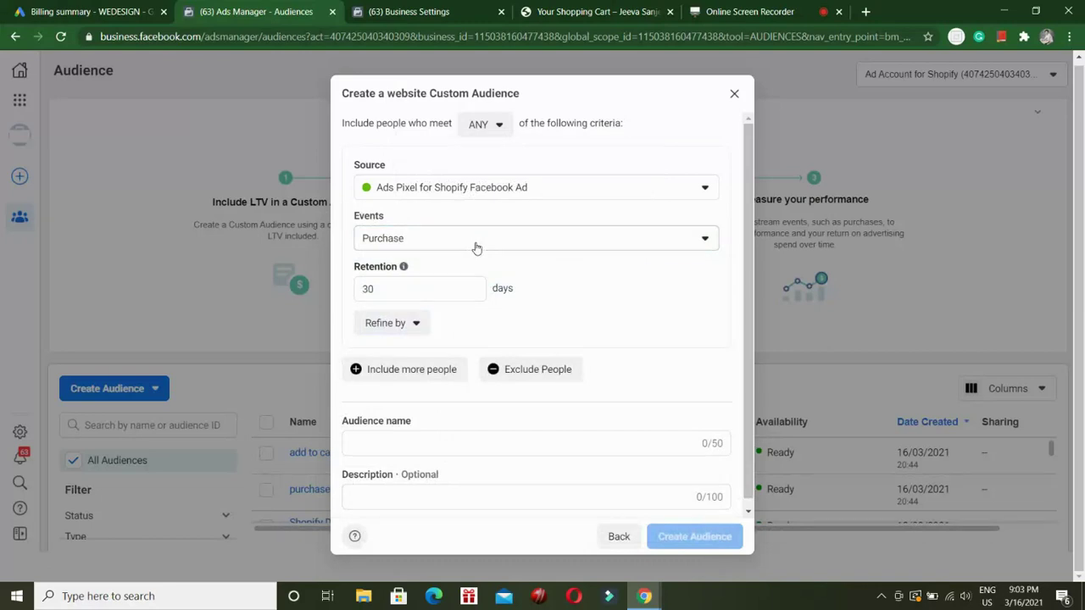
- Set the audience's retention to 120 days
drag(421, 288, 359, 291)
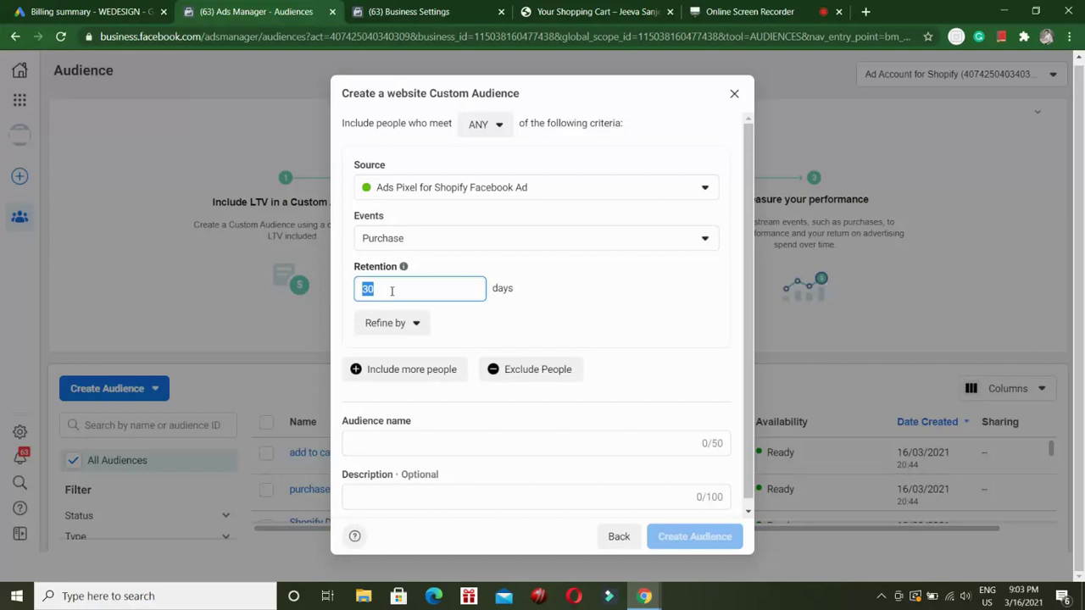
text(120)
click(594, 320)
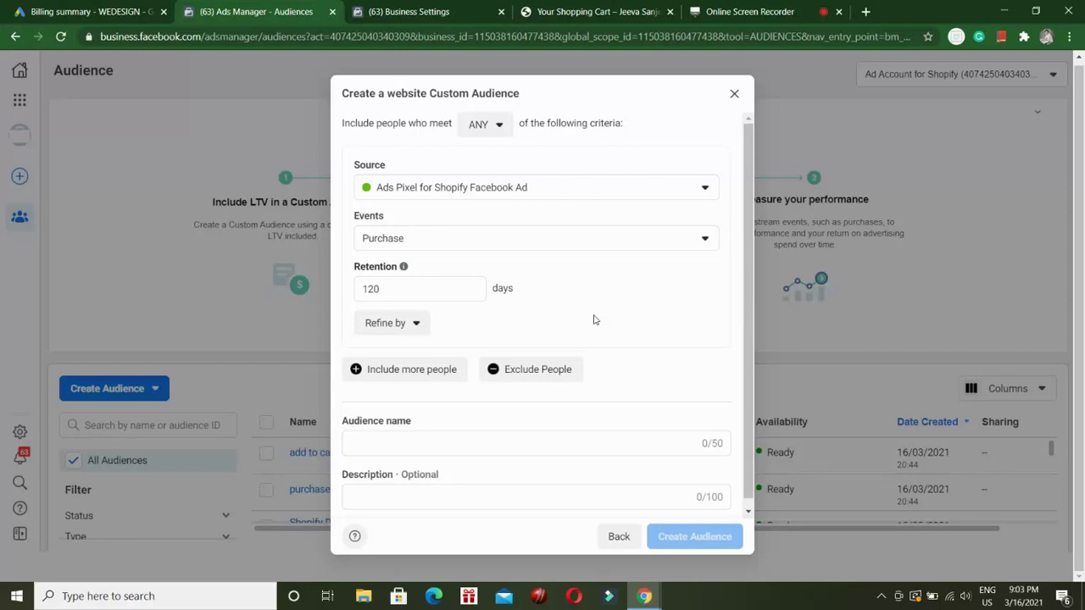
- Set the retention period of the Purchase audience to 60 days
click(423, 288)
drag(423, 288, 358, 289)
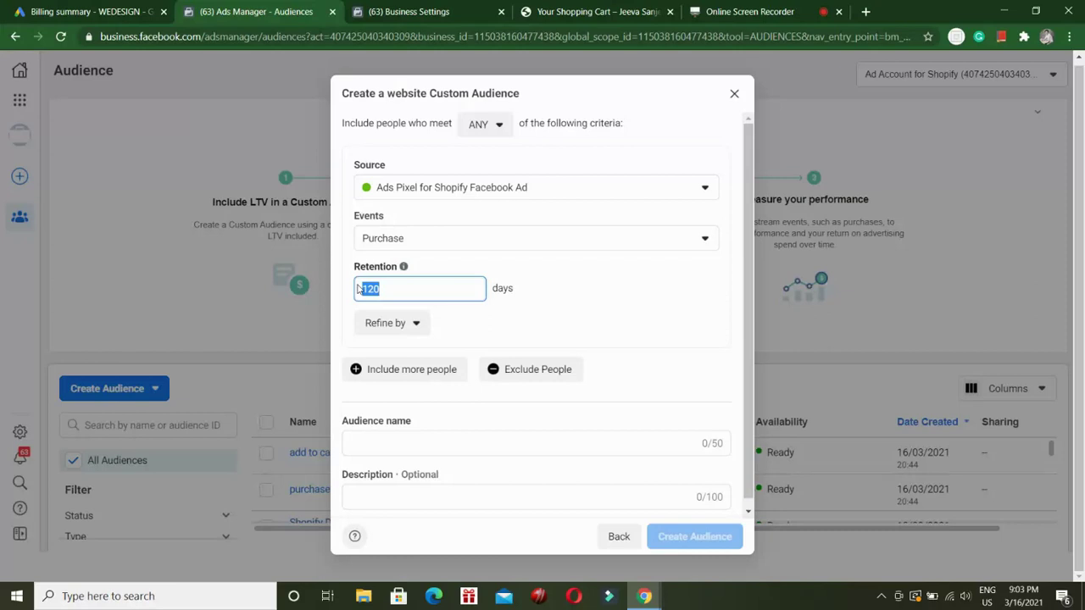
click(424, 304)
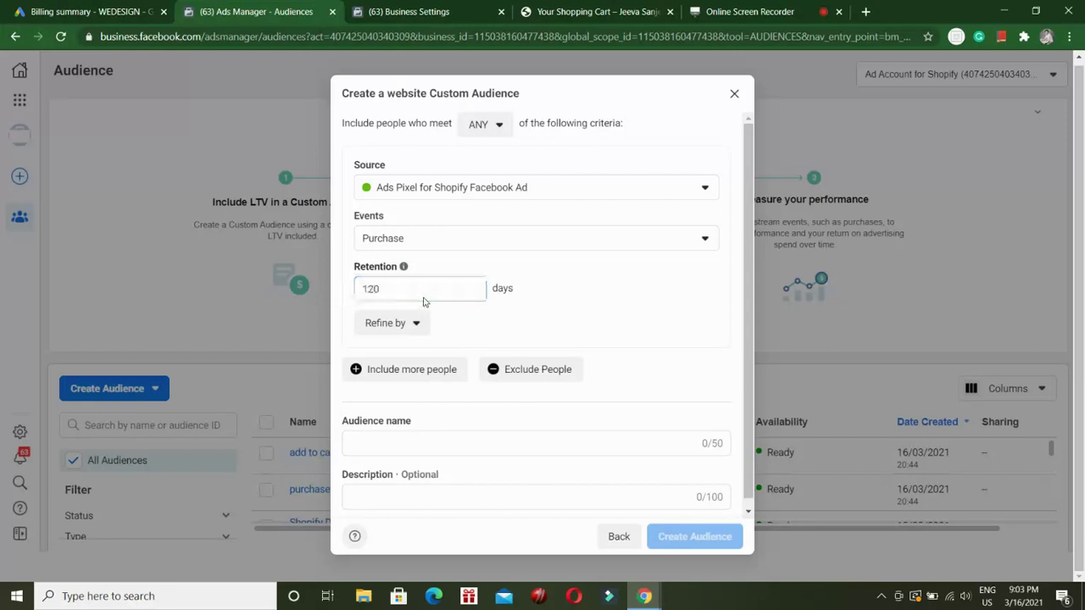
click(401, 292)
key(BackSpace)
key(BackSpace)
key(BackSpace)
text(60)
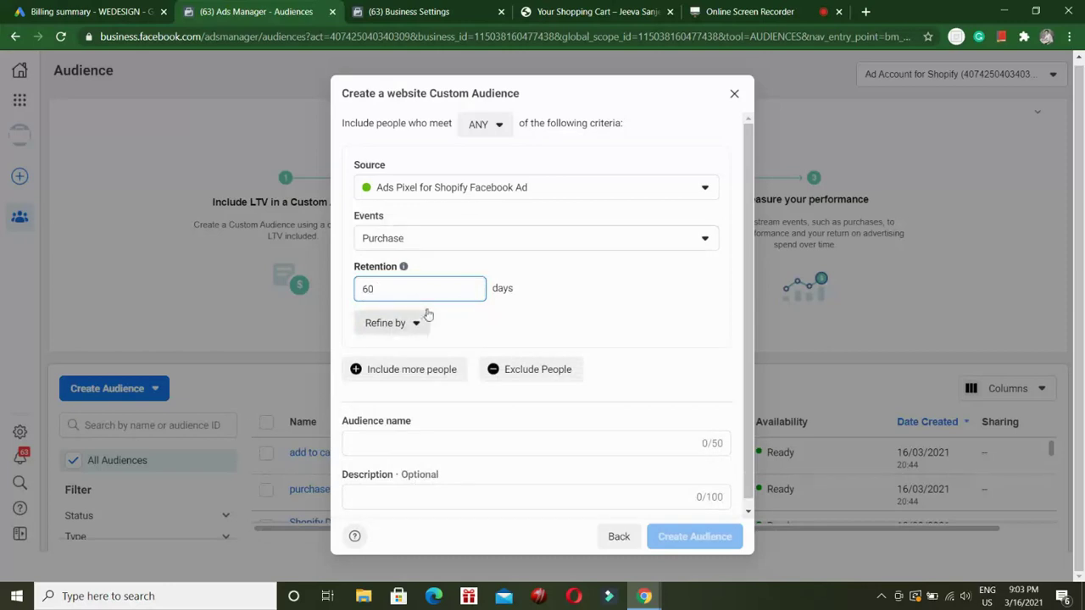
- Name the audience "purchase - 60 days" and leave the optional description empty
click(505, 439)
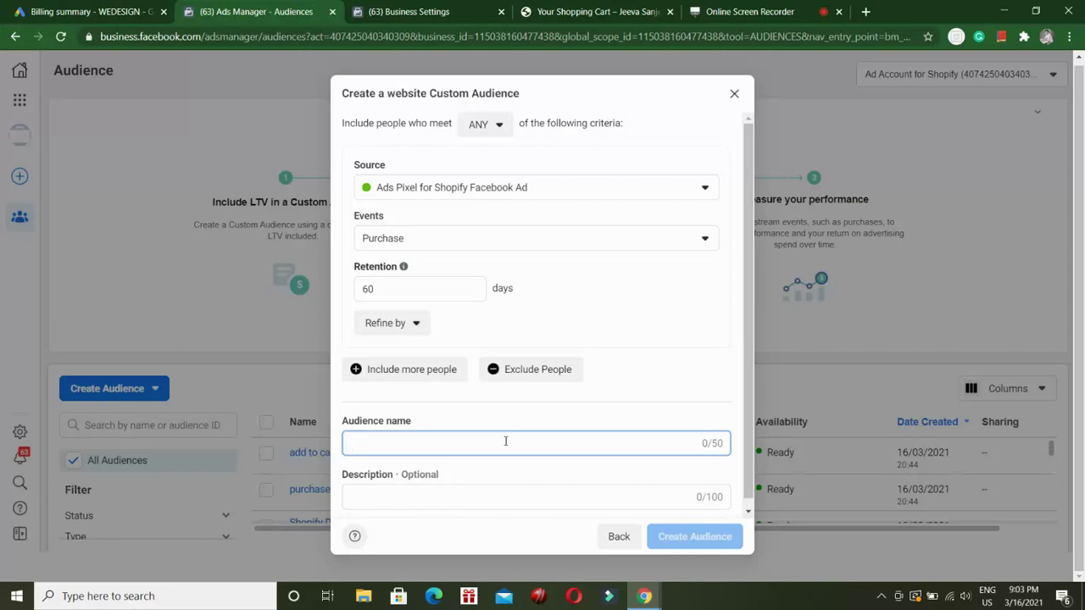
text(purch)
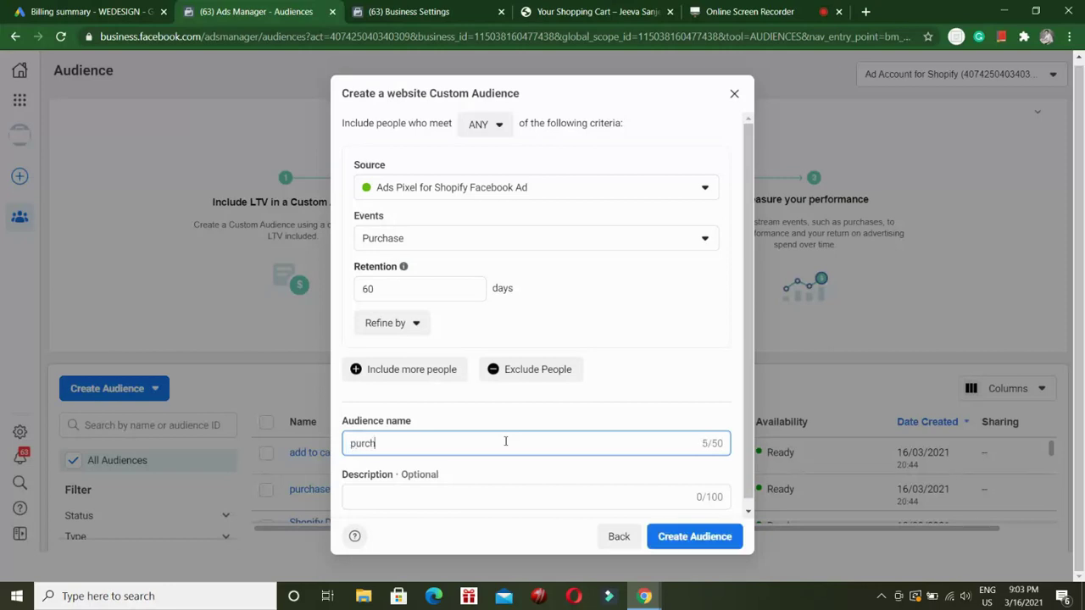
text(ase - 60 days)
triple_click(456, 440)
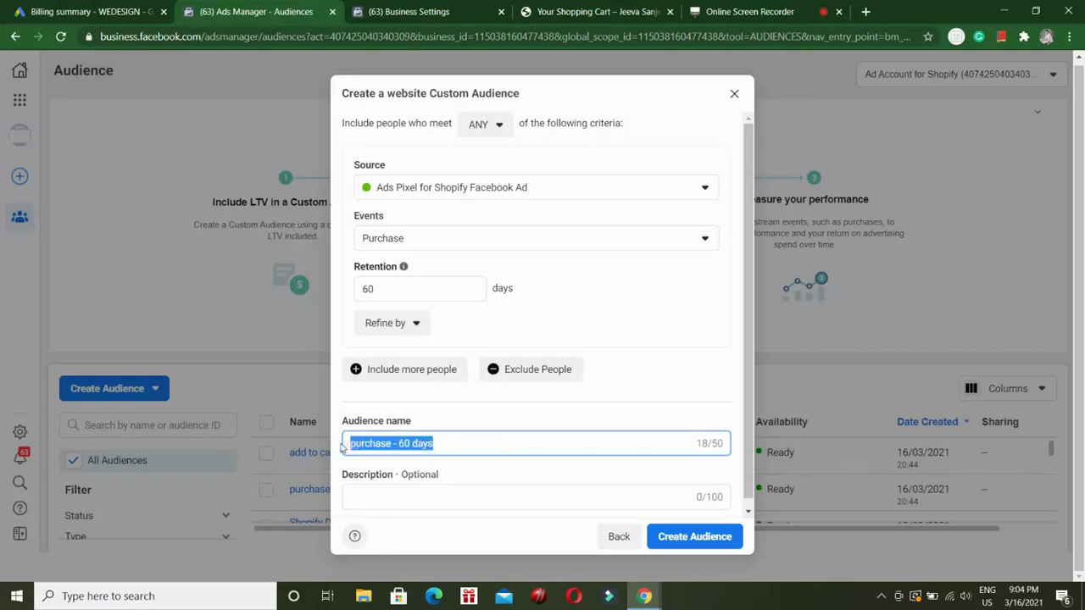
click(436, 447)
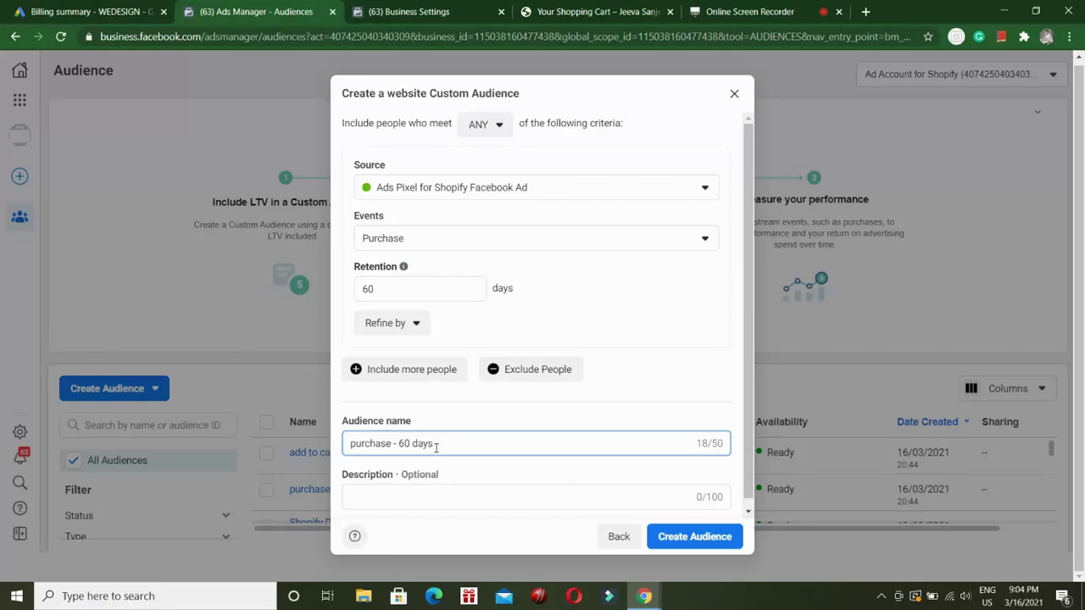
click(413, 503)
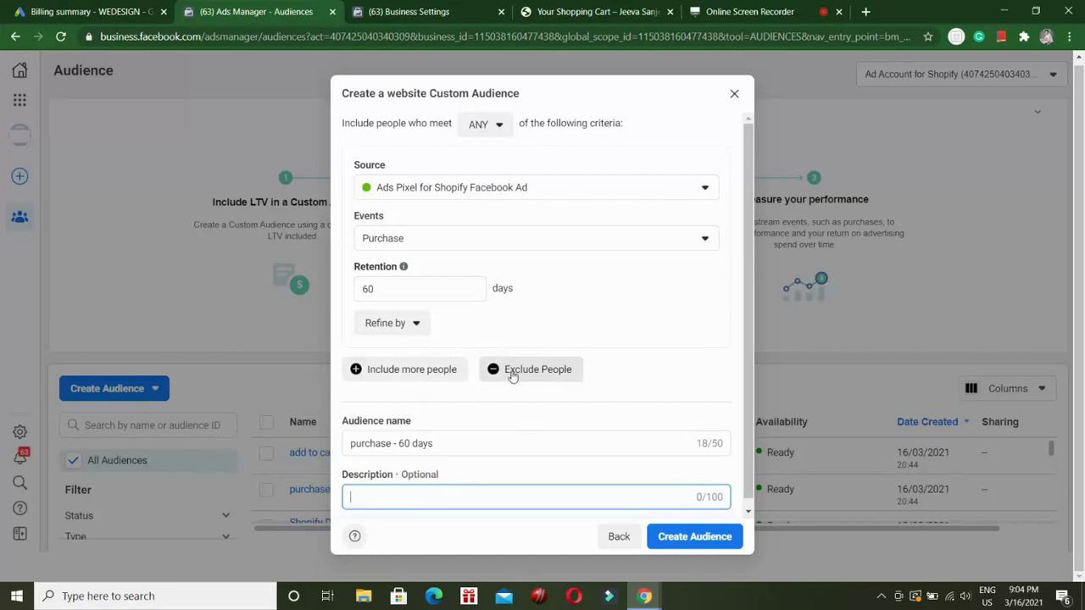
- Review the available events and the ANY/ALL criteria matching options, keeping Purchase and ANY selected
click(448, 244)
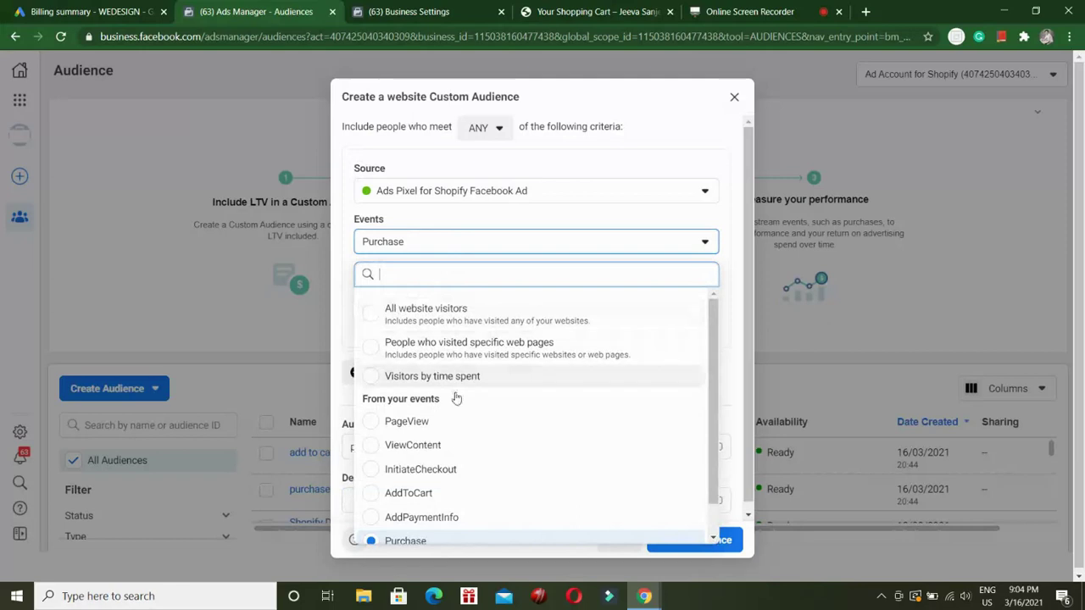
click(703, 245)
click(703, 245)
click(497, 128)
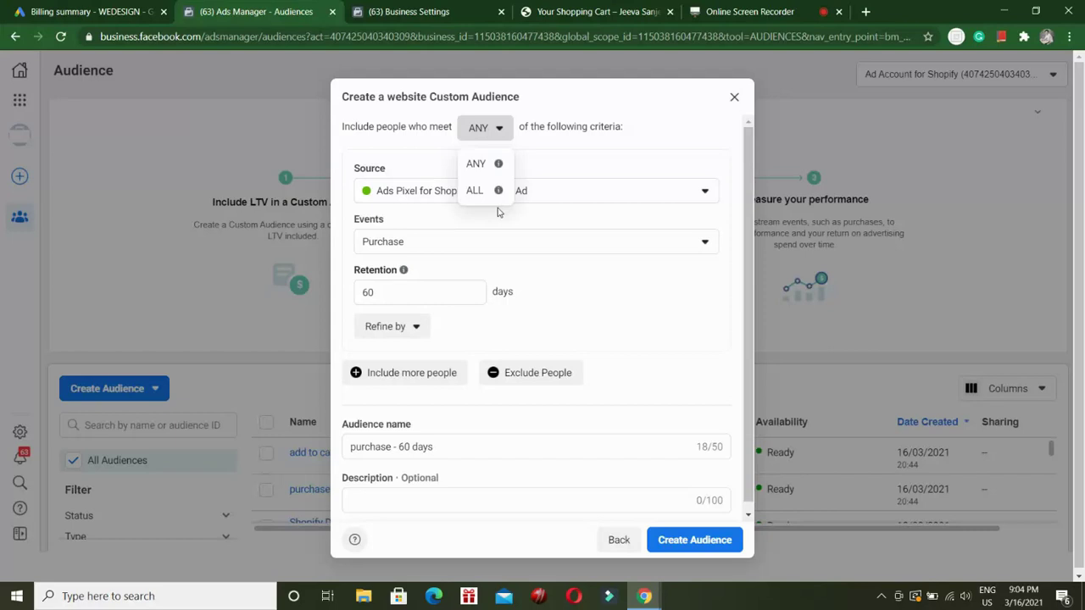
click(479, 170)
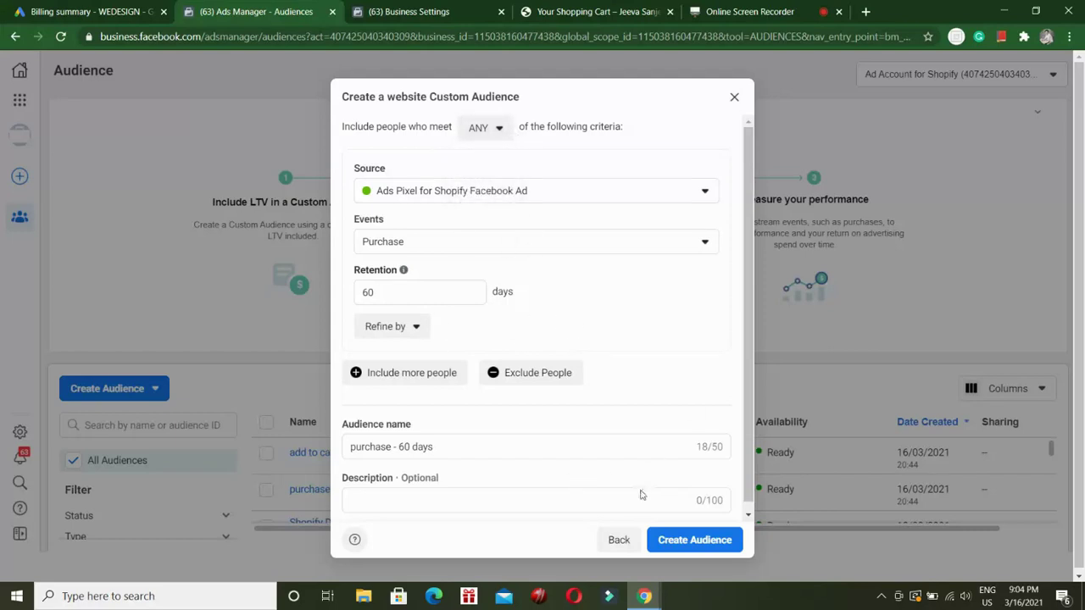
- Create the website Custom Audience, finish the dialog, and check the new audience's size information in the list
click(688, 538)
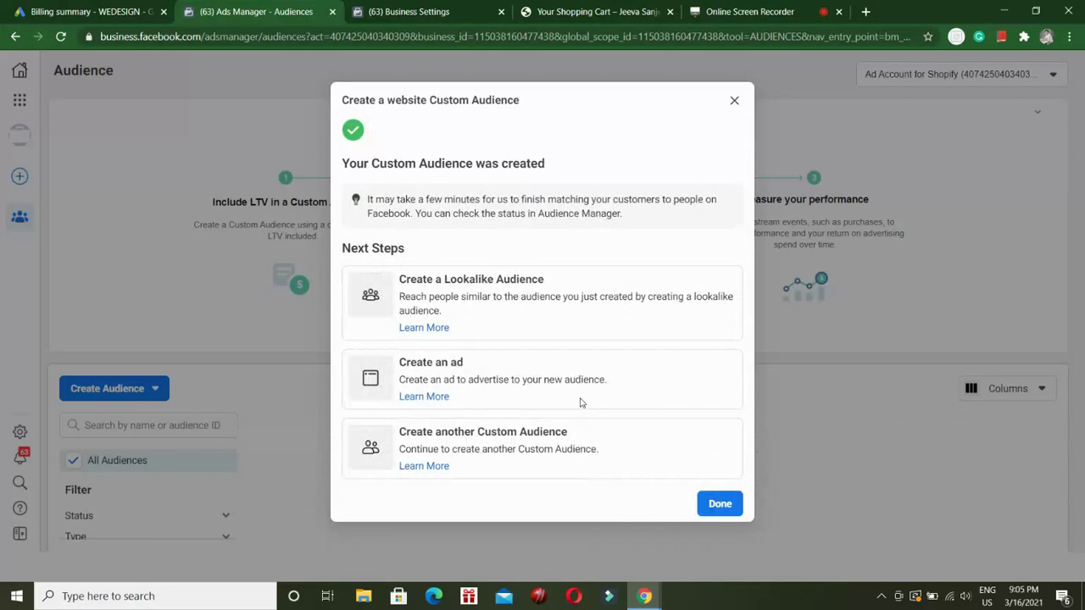
click(703, 503)
mouse_move(731, 465)
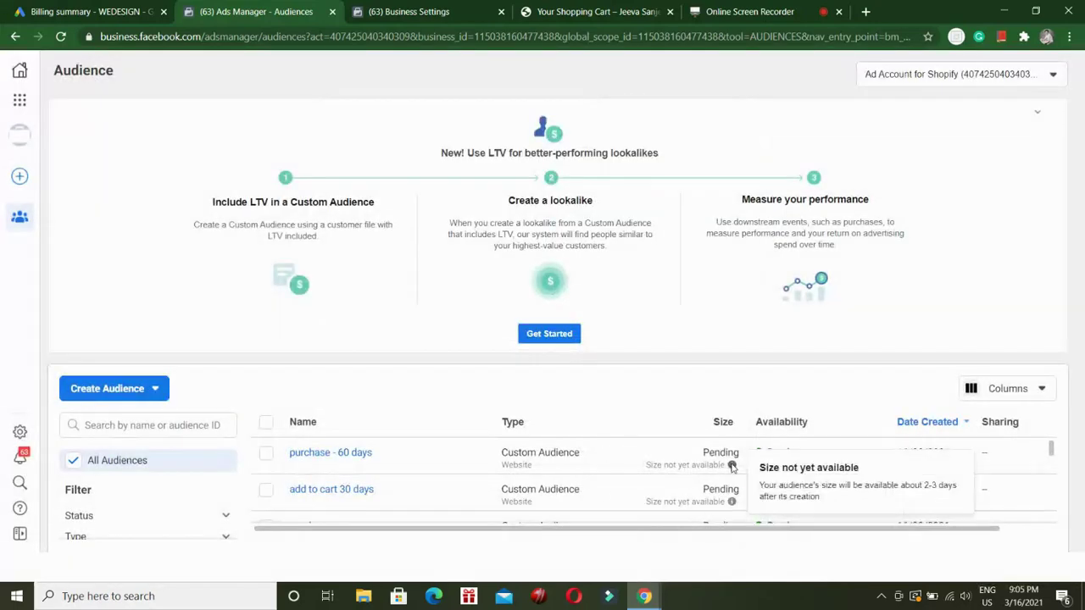